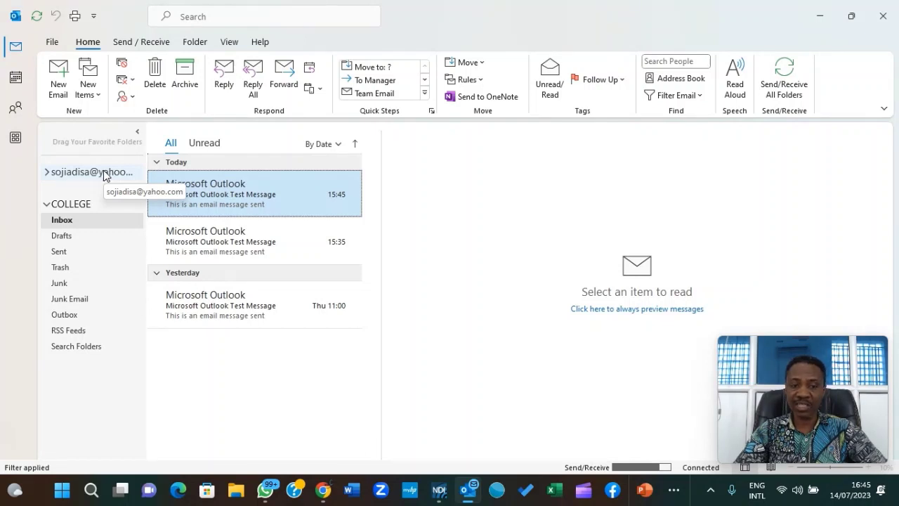
Step: Open the Yahoo account's properties and show its Account Settings options on the Info page
right_click(103, 172)
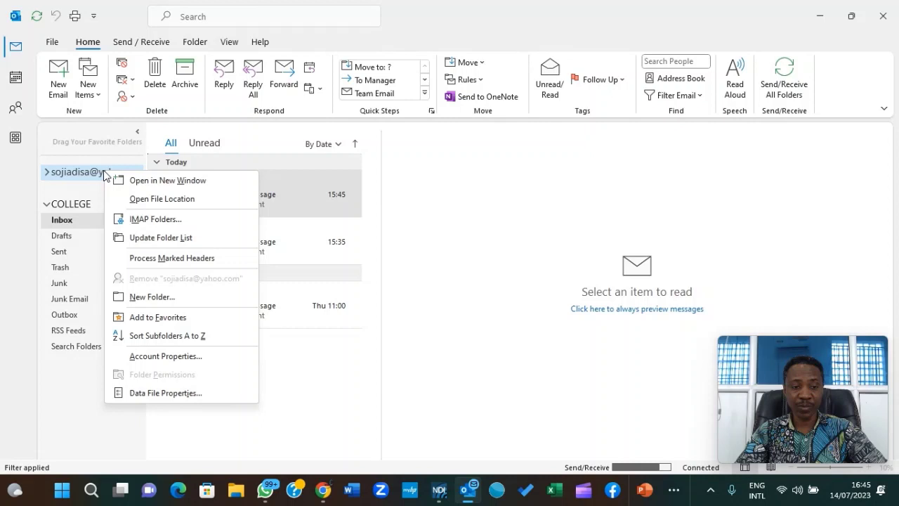
left_click(184, 358)
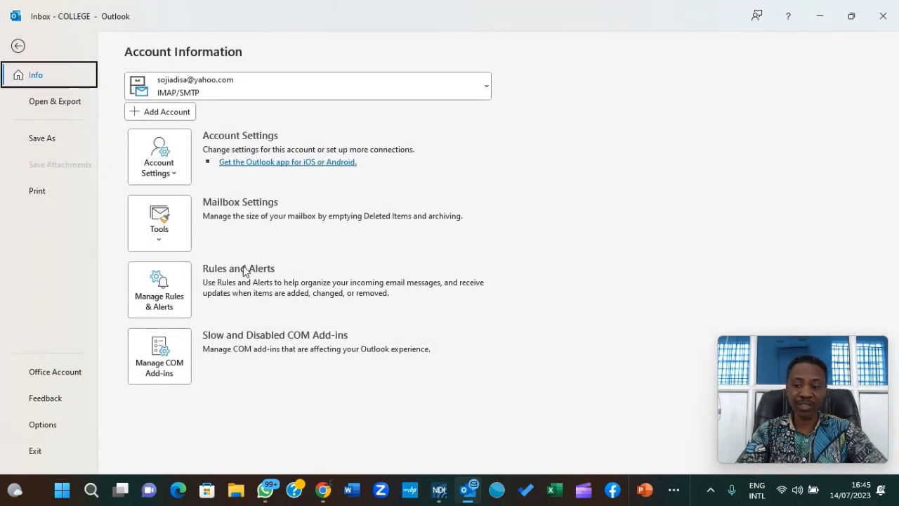
left_click(166, 174)
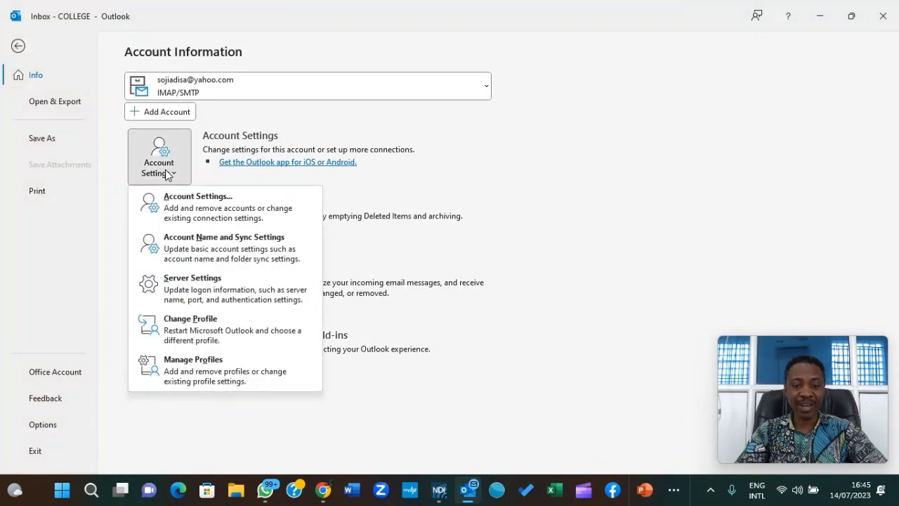
Step: In Account Name and Sync Settings, enter the owner's full name as Your name and rename the account YAHOO
left_click(233, 252)
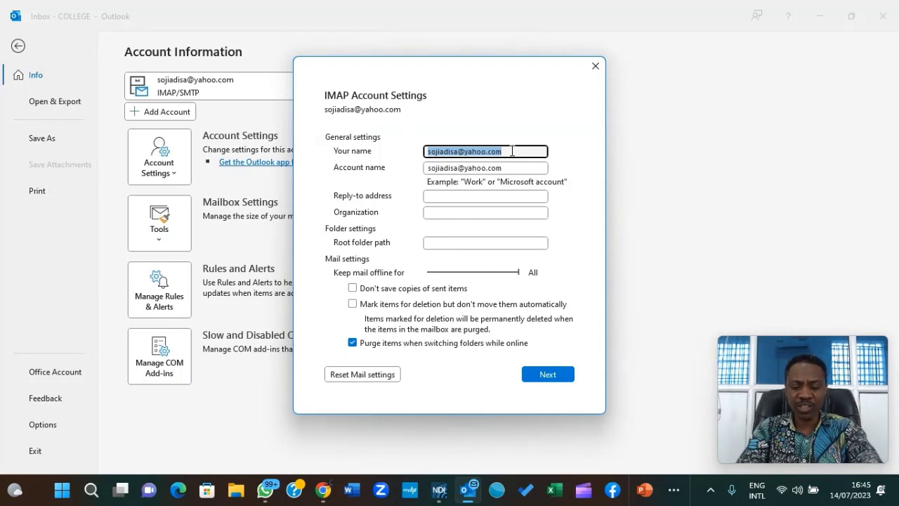
type("Soji")
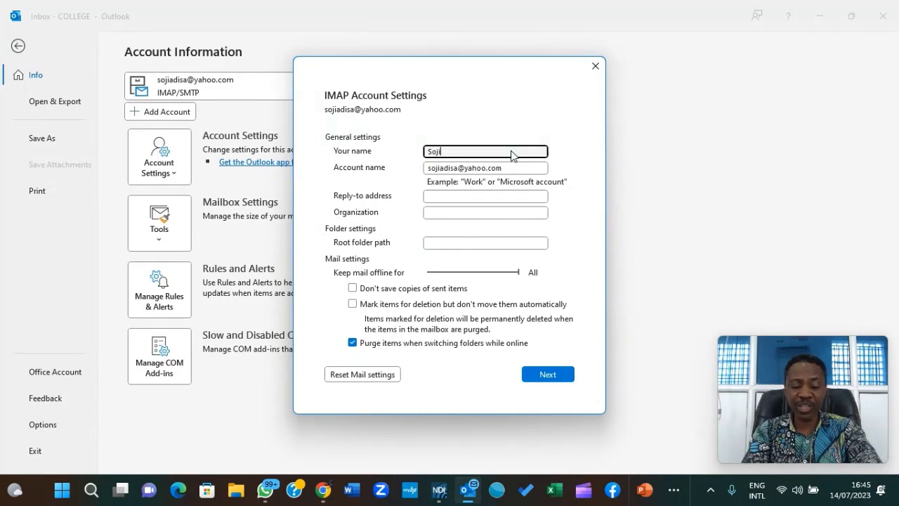
type(" A")
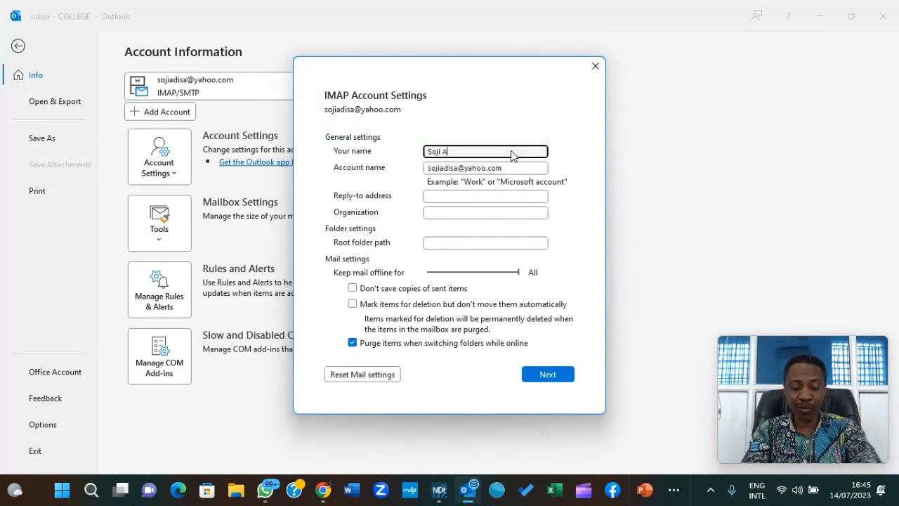
type("DISA")
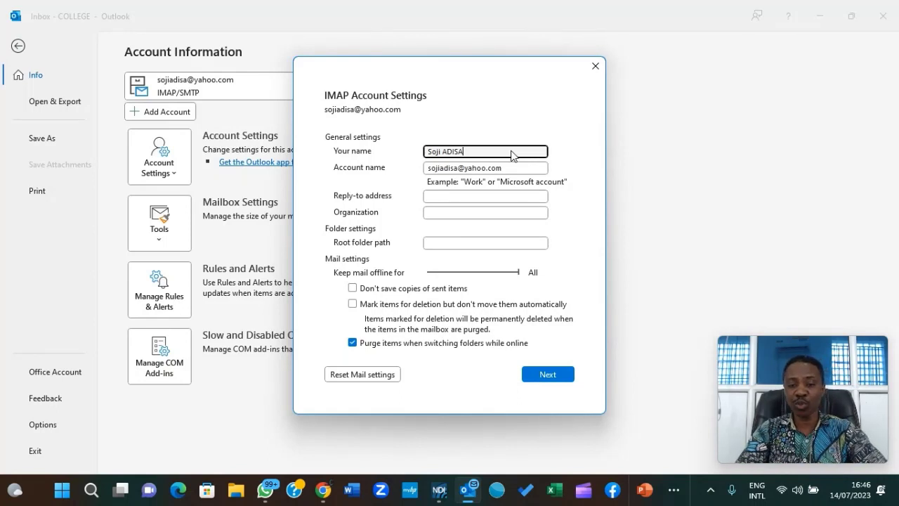
left_click_drag(516, 172, 386, 170)
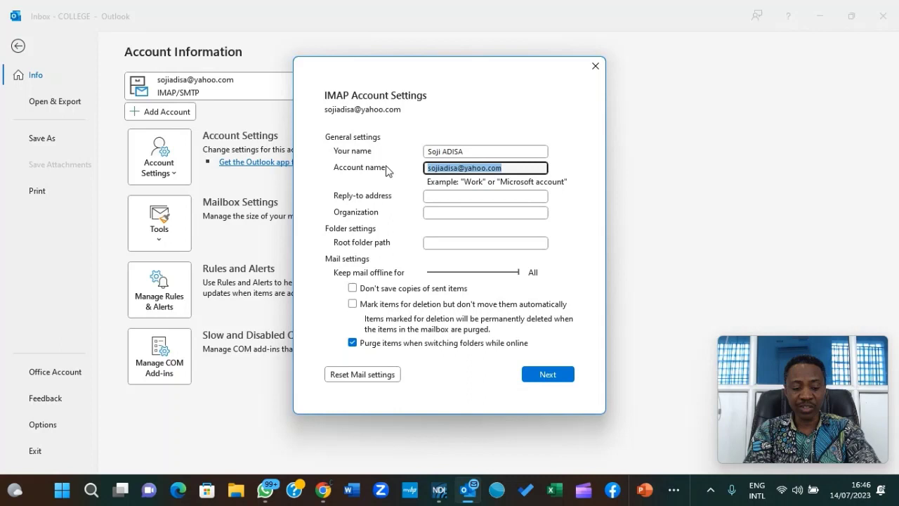
type("Y")
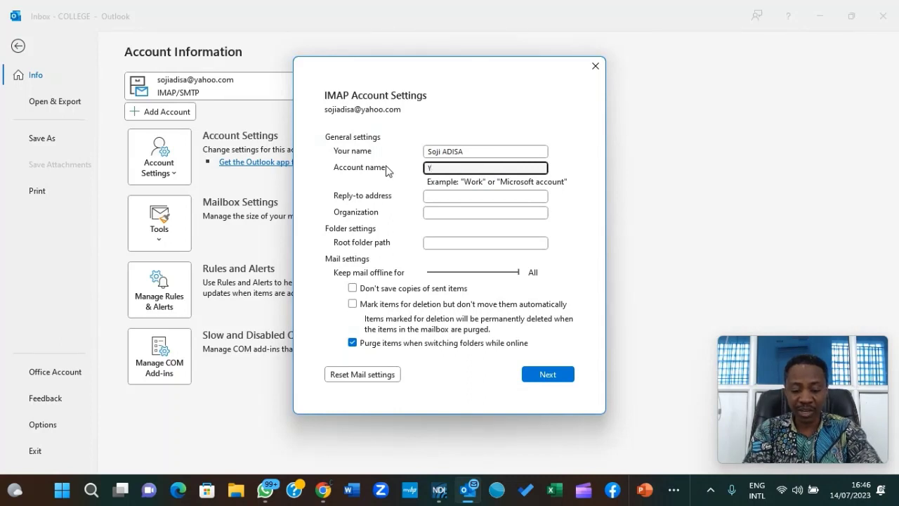
type("ahoo")
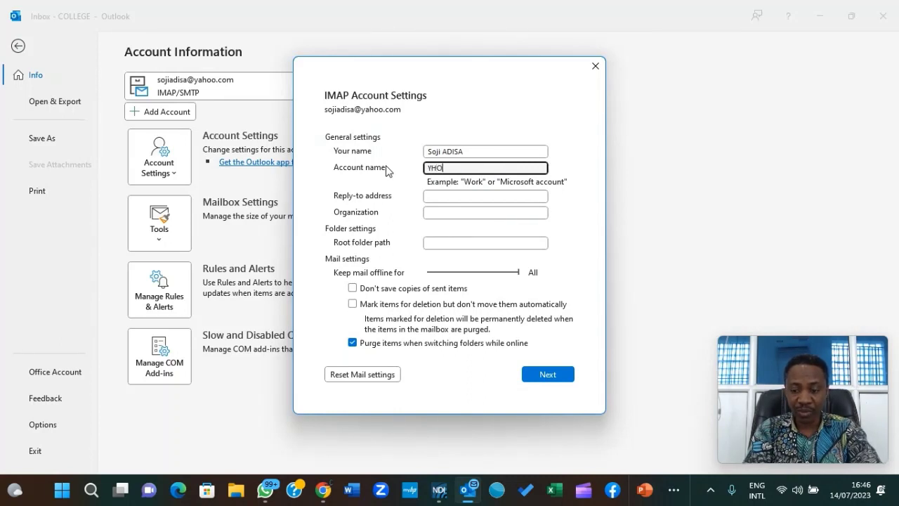
key("BackSpace")
key("BackSpace")
key("BackSpace")
key("BackSpace")
type("AHOO")
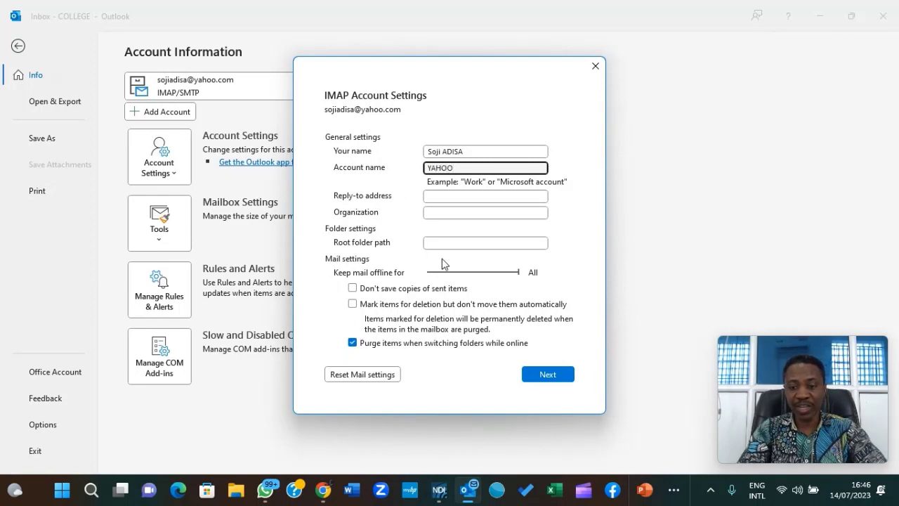
Step: Save the account update, return to the mail view, and run Send/Receive All Folders
left_click(549, 379)
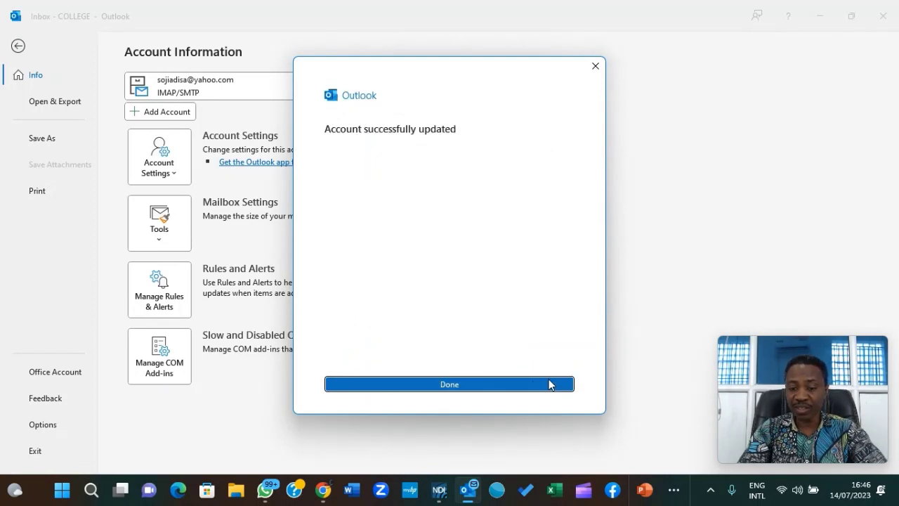
left_click(457, 386)
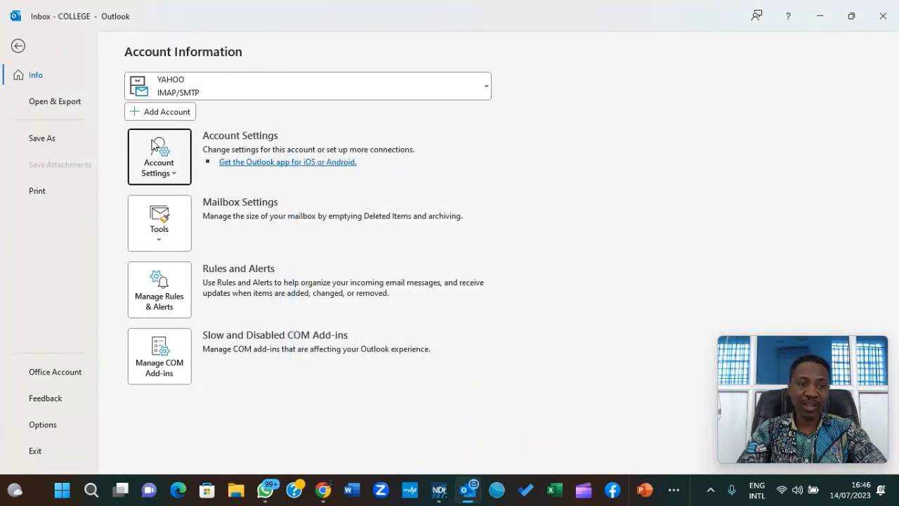
left_click(18, 47)
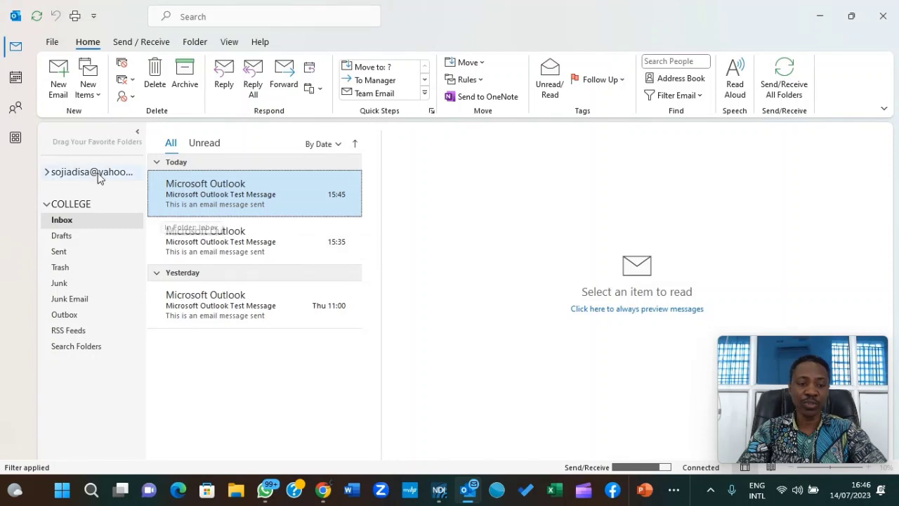
left_click(36, 14)
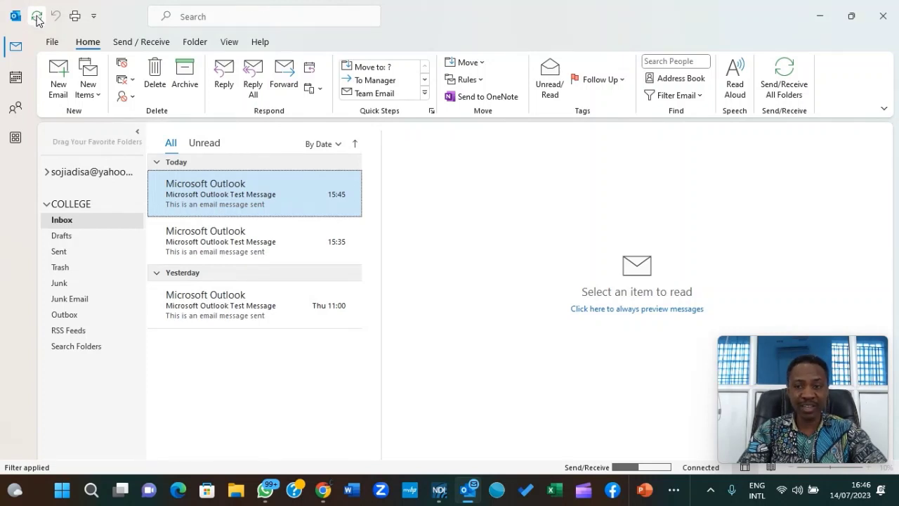
left_click(875, 25)
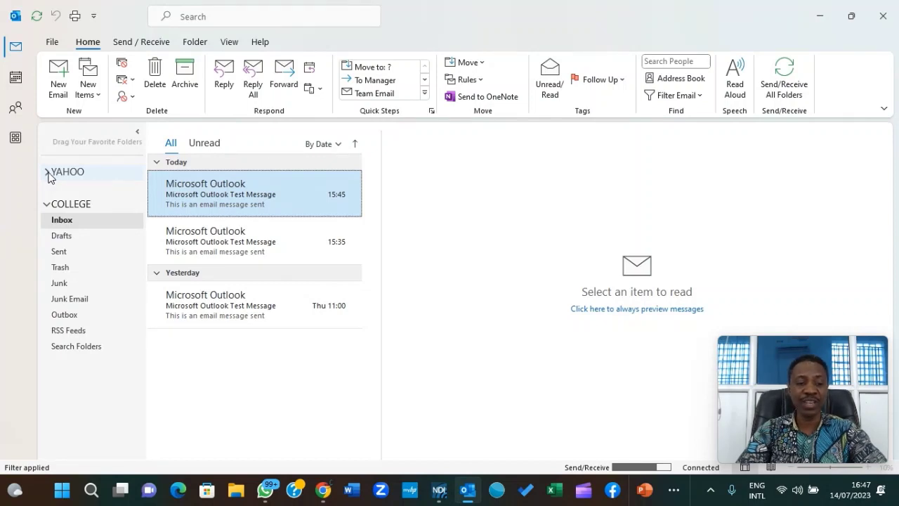
left_click(47, 173)
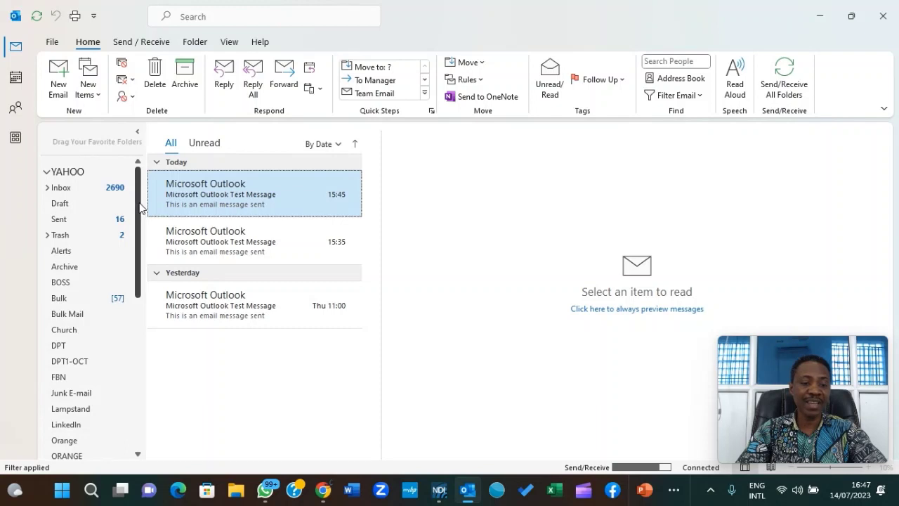
mouse_move(140, 208)
left_mouse_down()
mouse_move(139, 333)
mouse_move(139, 206)
left_mouse_up()
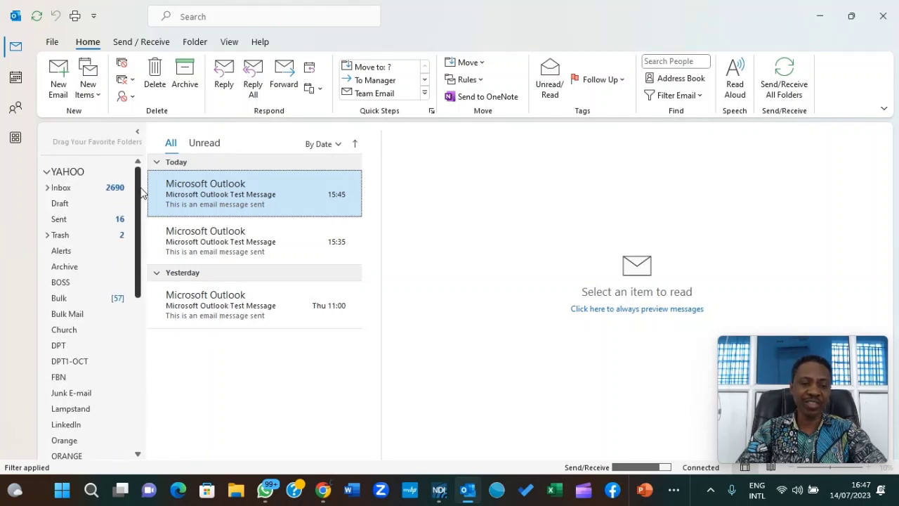
left_click(47, 172)
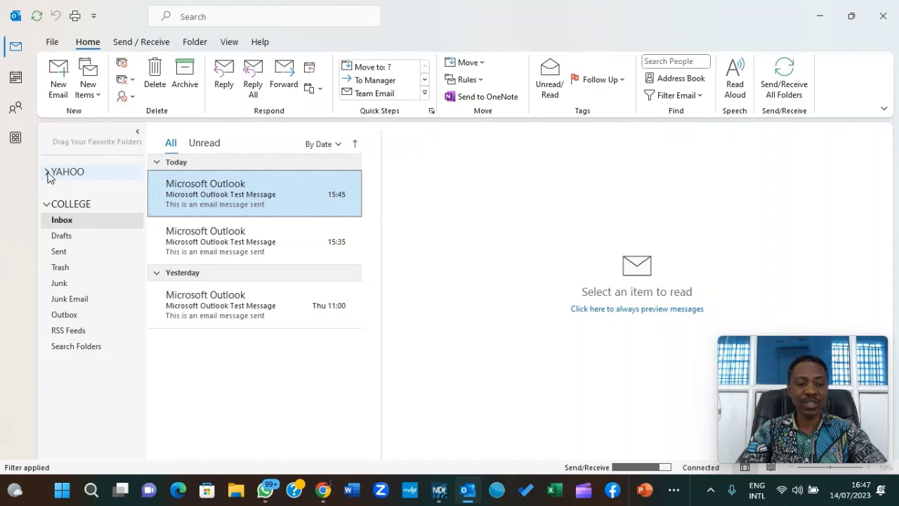
left_click(47, 173)
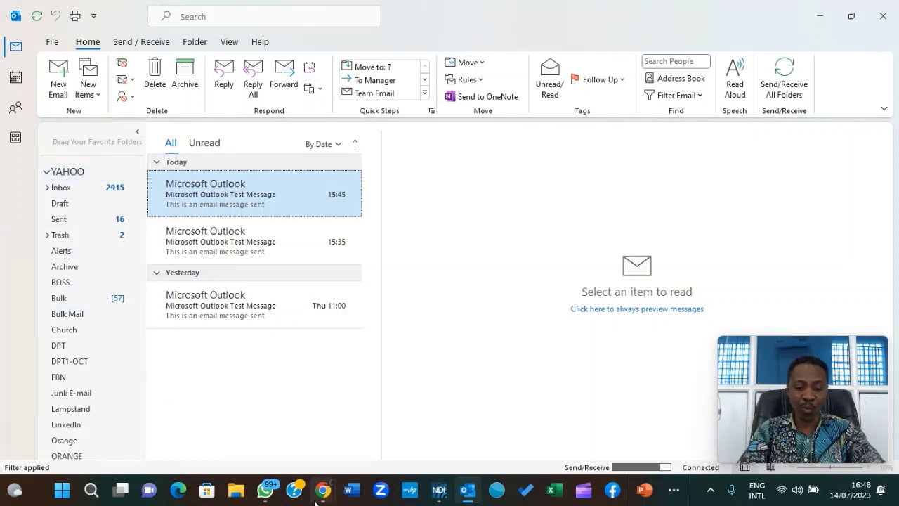
Step: Bring the Yahoo Mail browser window forward from the Chrome taskbar
mouse_move(323, 496)
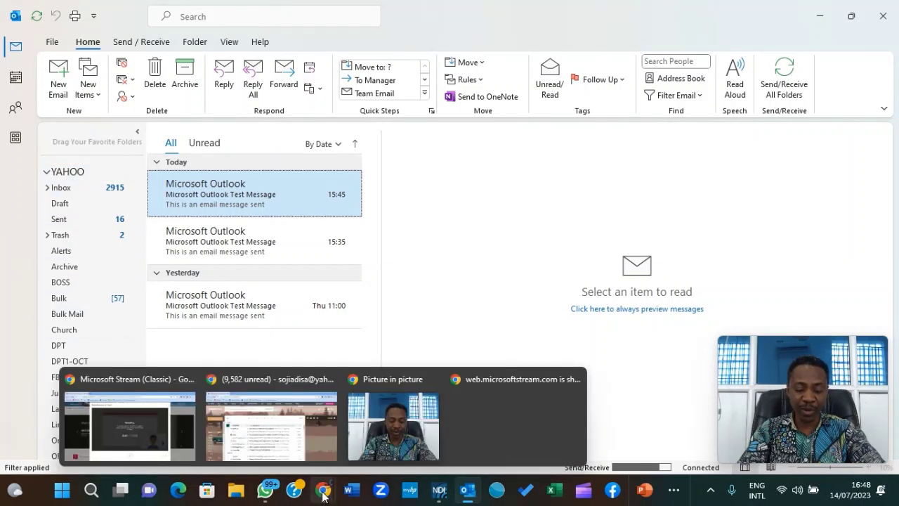
left_click(309, 419)
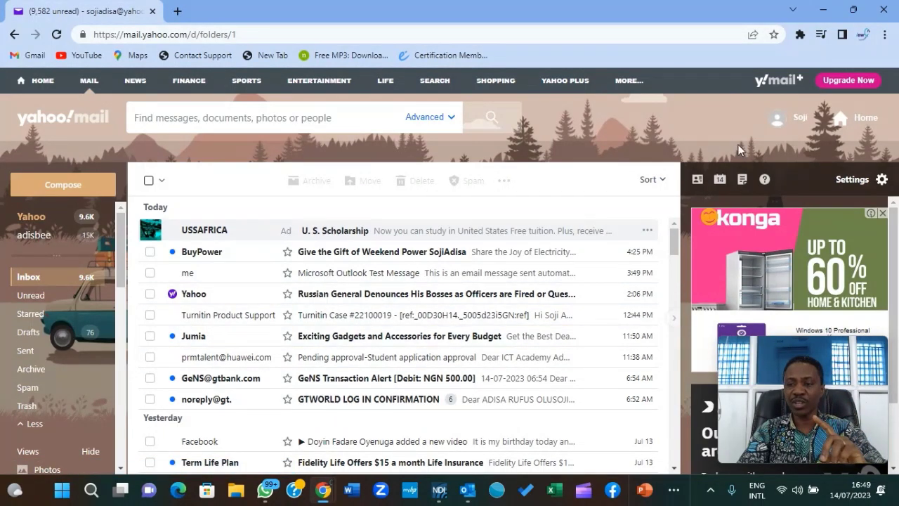
Step: Go to Account info from the profile menu and confirm the username to re-verify sign-in
left_click(803, 125)
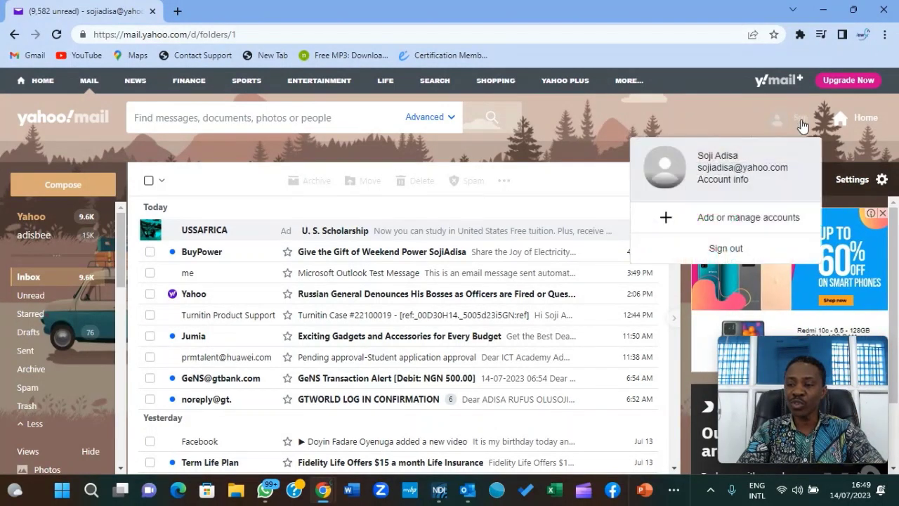
left_click(727, 181)
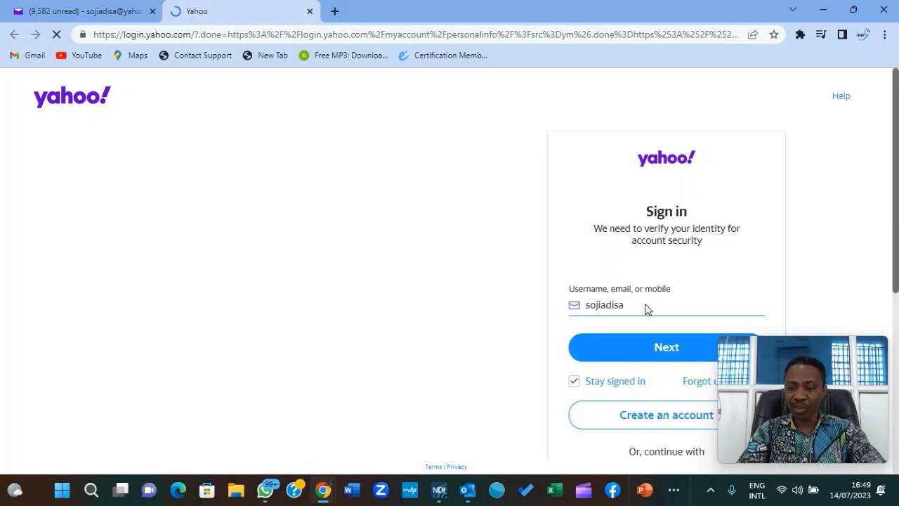
left_click(670, 354)
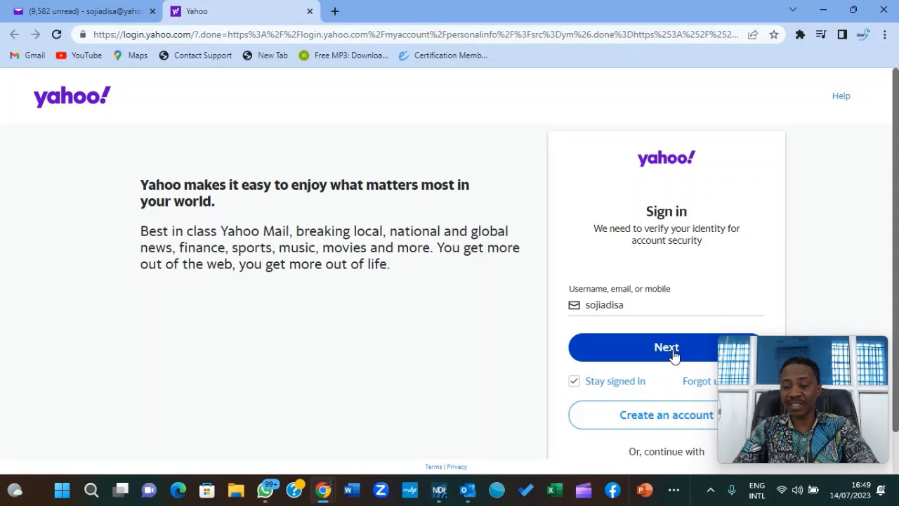
left_click(673, 355)
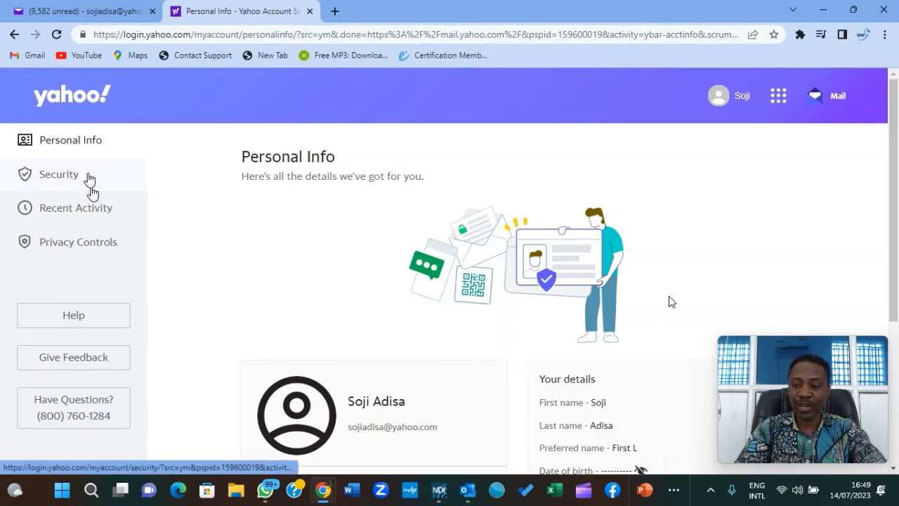
Step: Open Security settings and scroll down to the App Password section
left_click(68, 184)
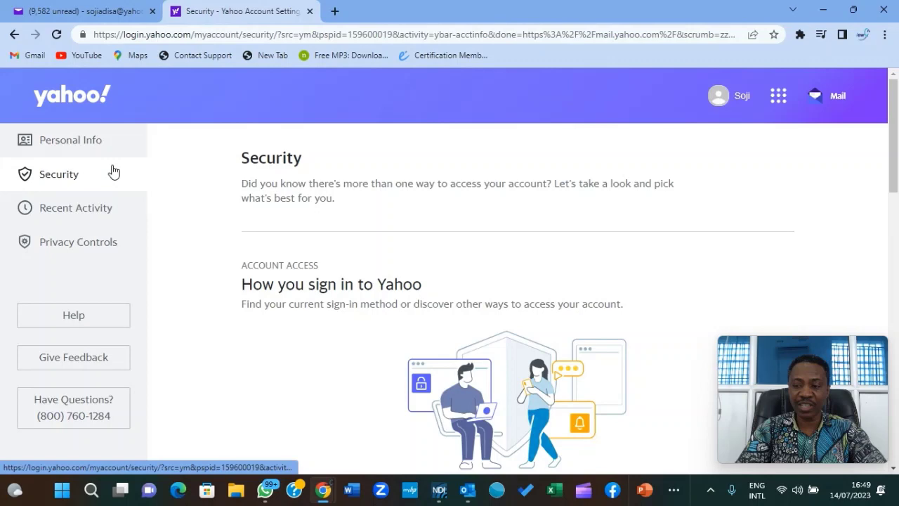
left_click_drag(896, 151, 871, 325)
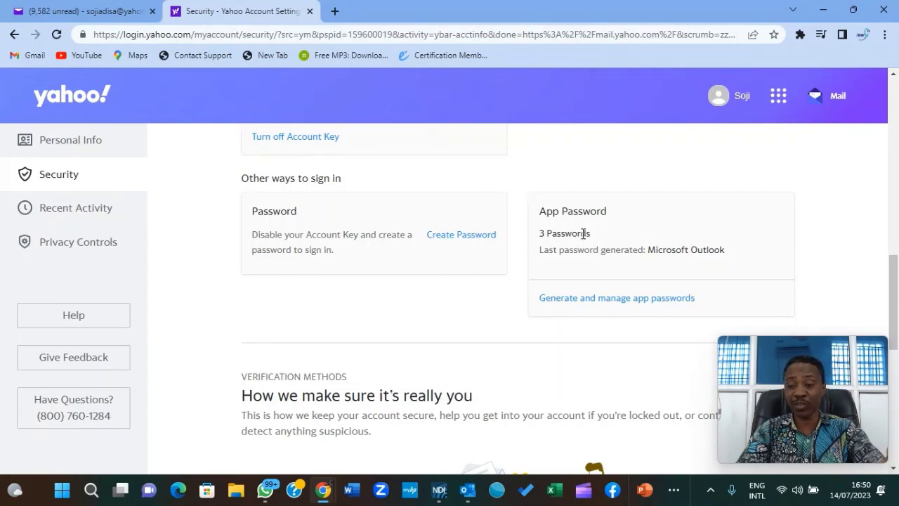
Step: Generate a new app password named Microsoft Outlook
left_click(624, 298)
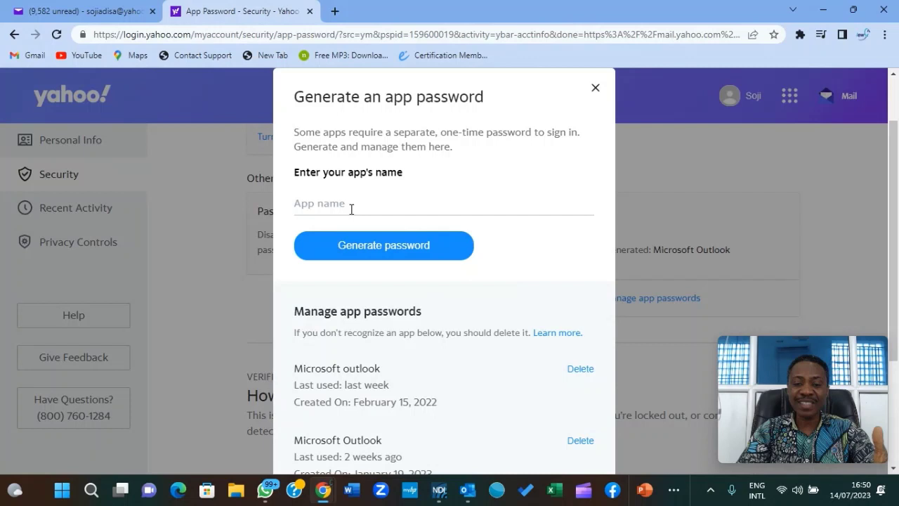
left_click(327, 202)
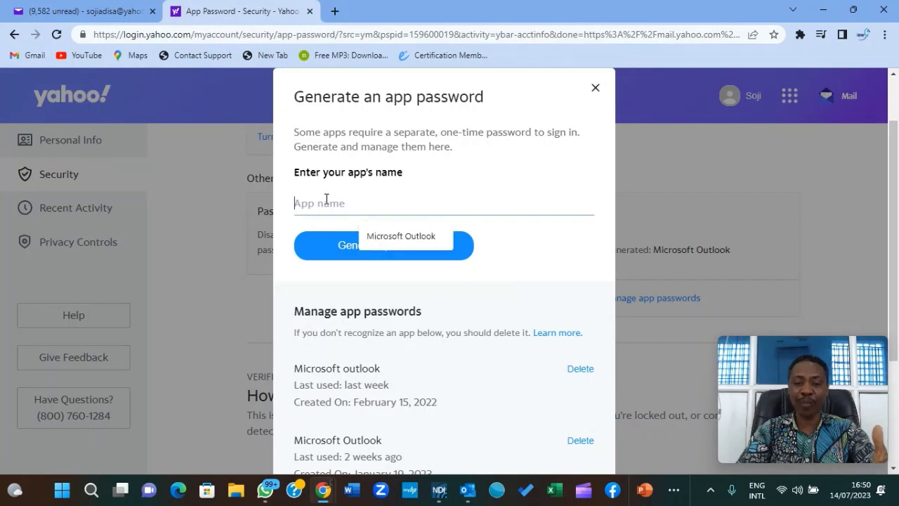
left_click(383, 238)
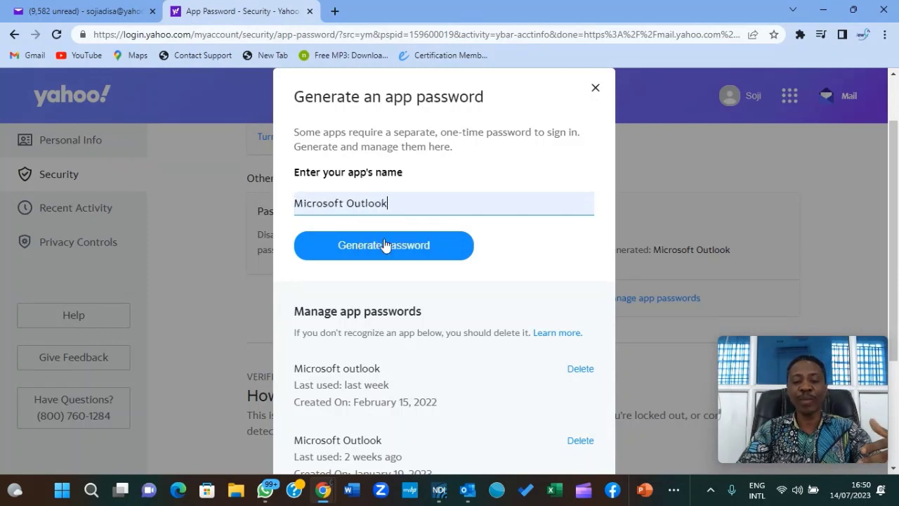
left_click(368, 251)
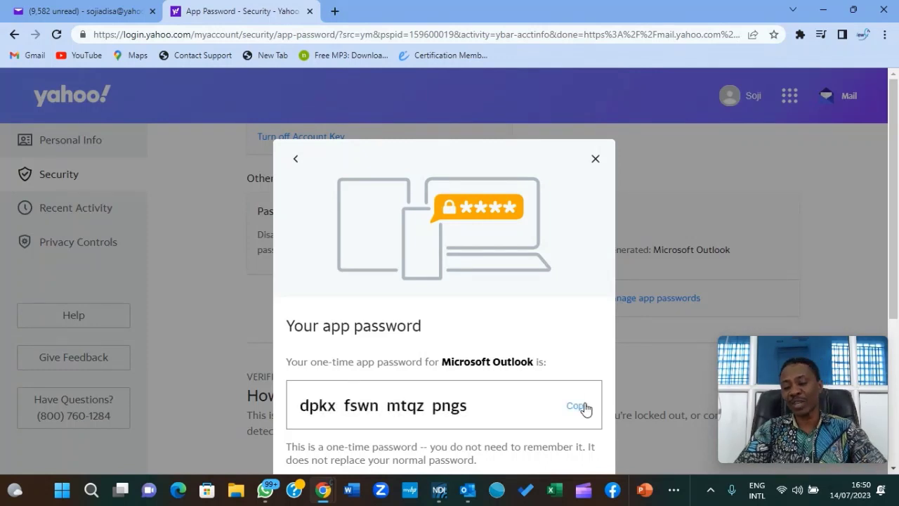
Step: Scroll through the generated app password dialog and close it, back on the Security page
left_click_drag(893, 253, 897, 312)
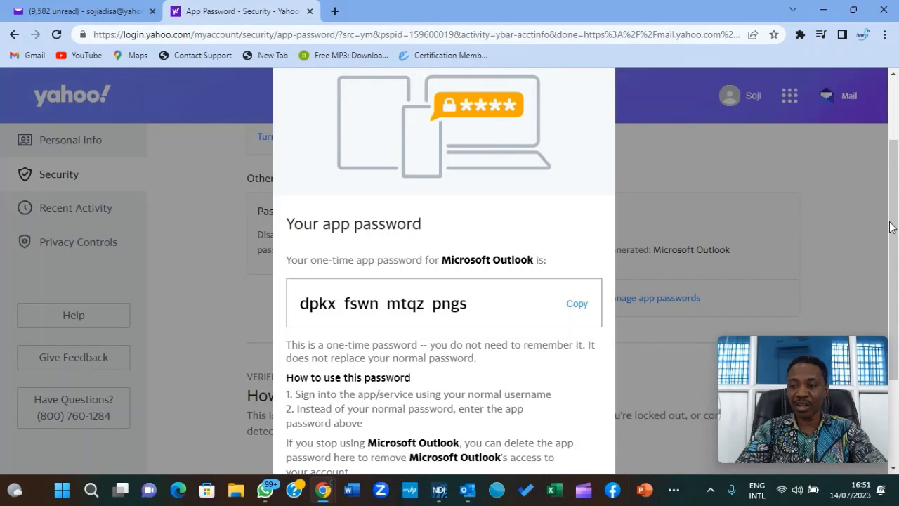
scroll(622, 224, "up", 2)
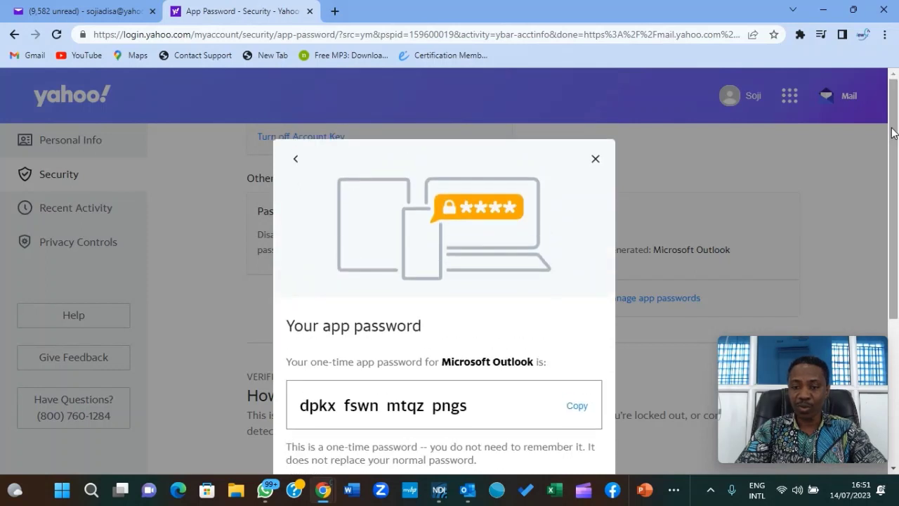
left_click(596, 158)
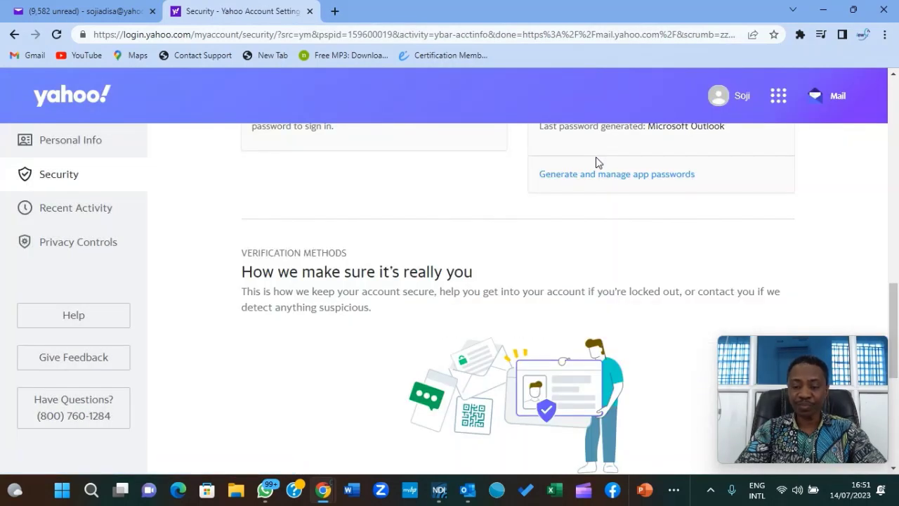